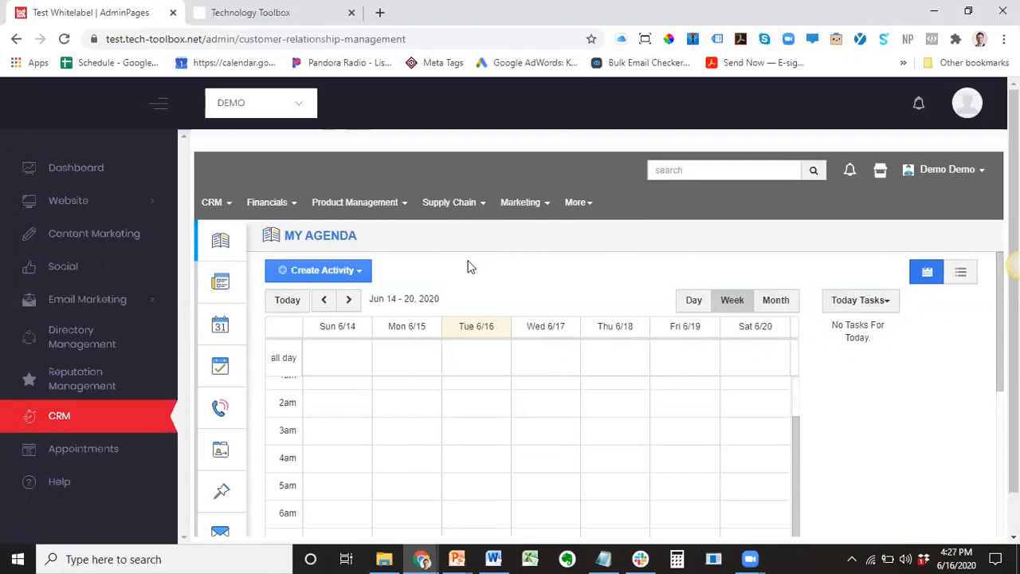
Step: Collapse the side navigation, then open the app store and look over the Product Management apps
left_click(159, 103)
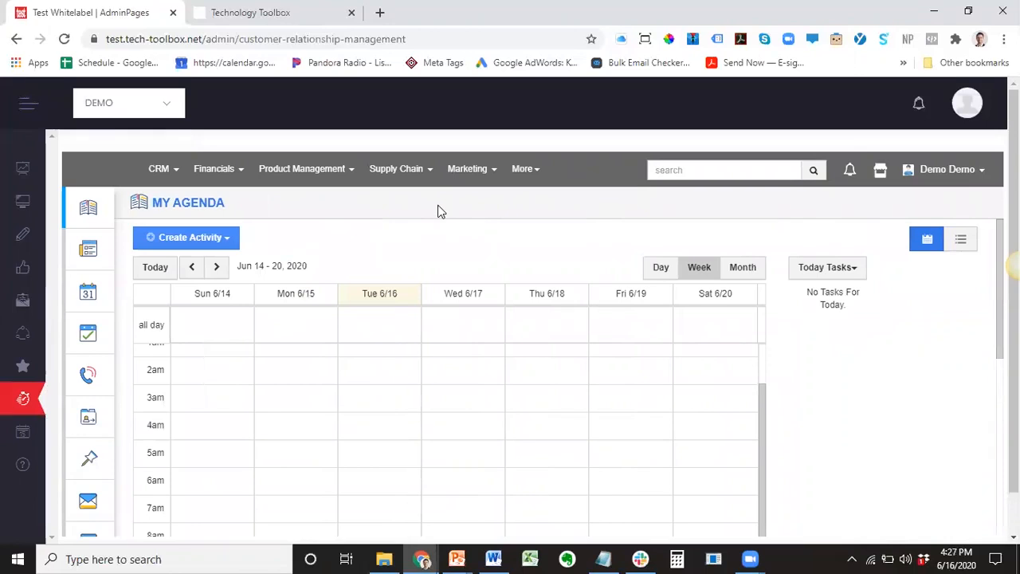
left_click(880, 169)
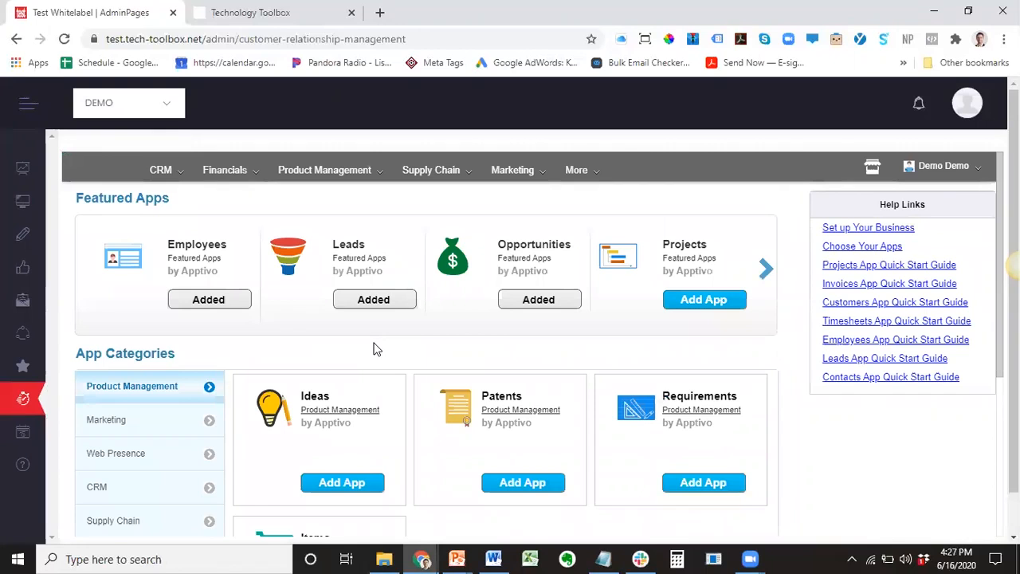
scroll(377, 347, "down", 1)
scroll(255, 346, "down", 1)
scroll(154, 330, "up", 1)
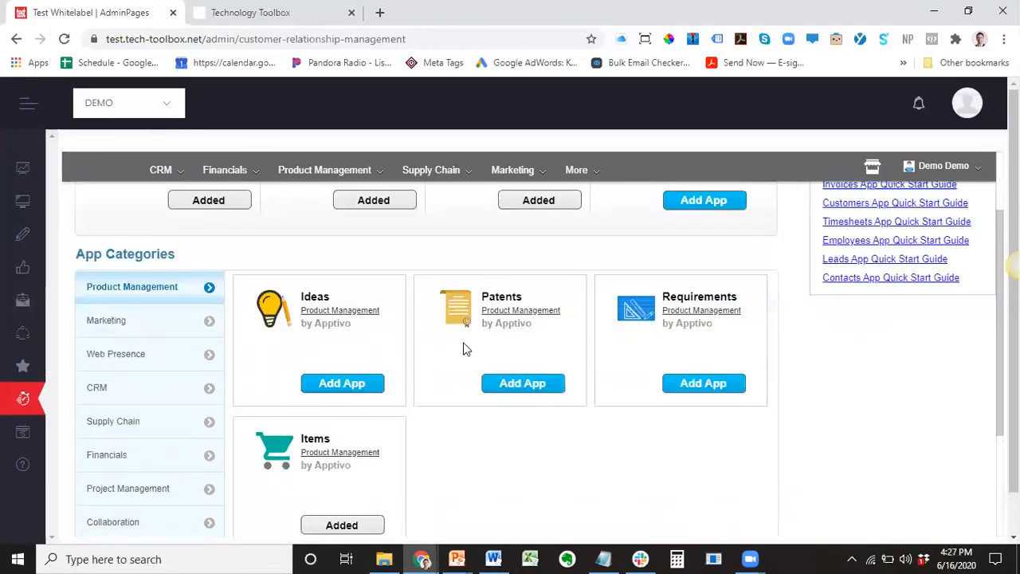
Step: Look through the Marketing and Web Presence app categories in the app store
scroll(223, 292, "down", 1)
left_click(134, 225)
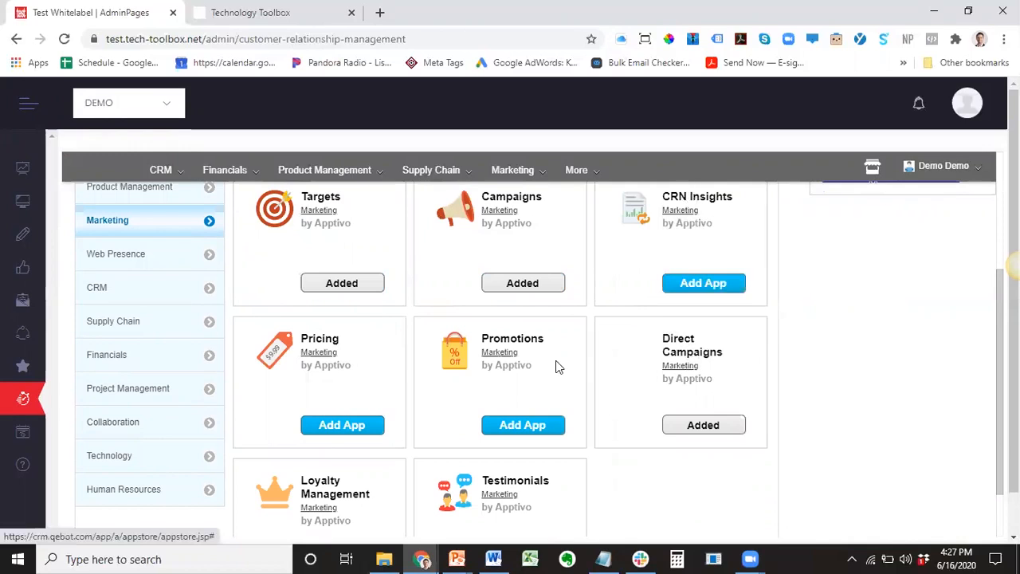
scroll(335, 375, "down", 1)
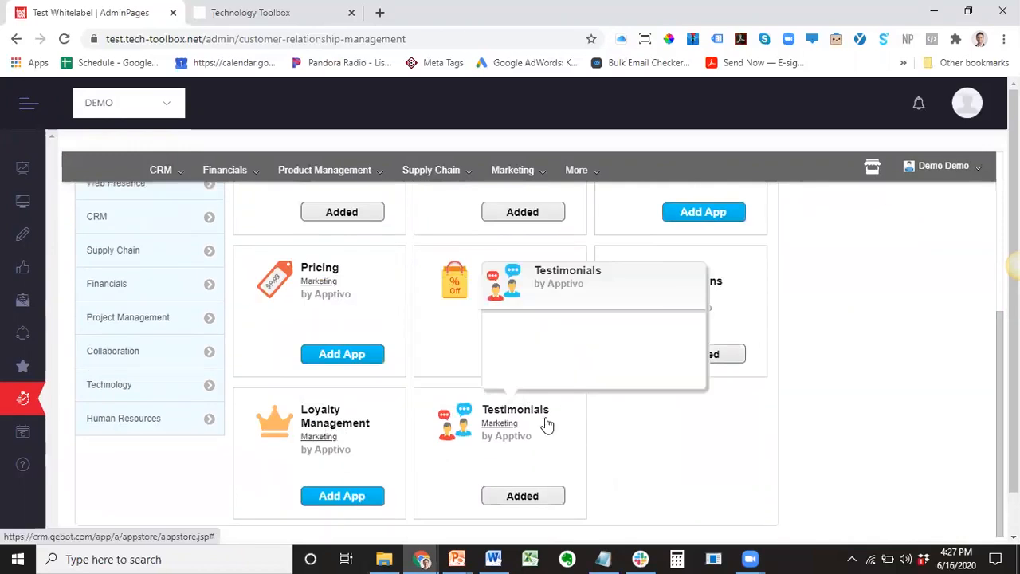
scroll(149, 253, "up", 1)
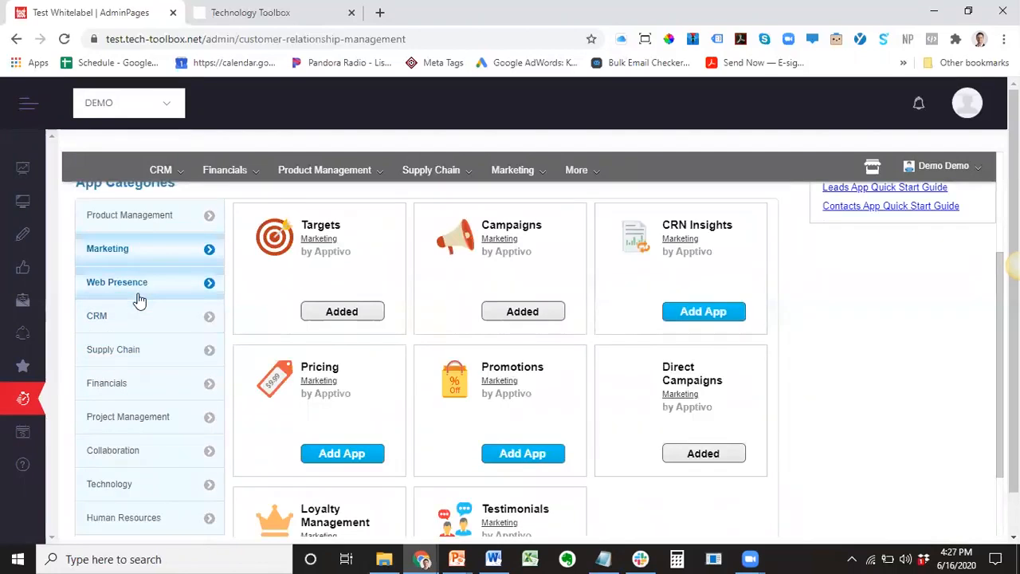
left_click(136, 294)
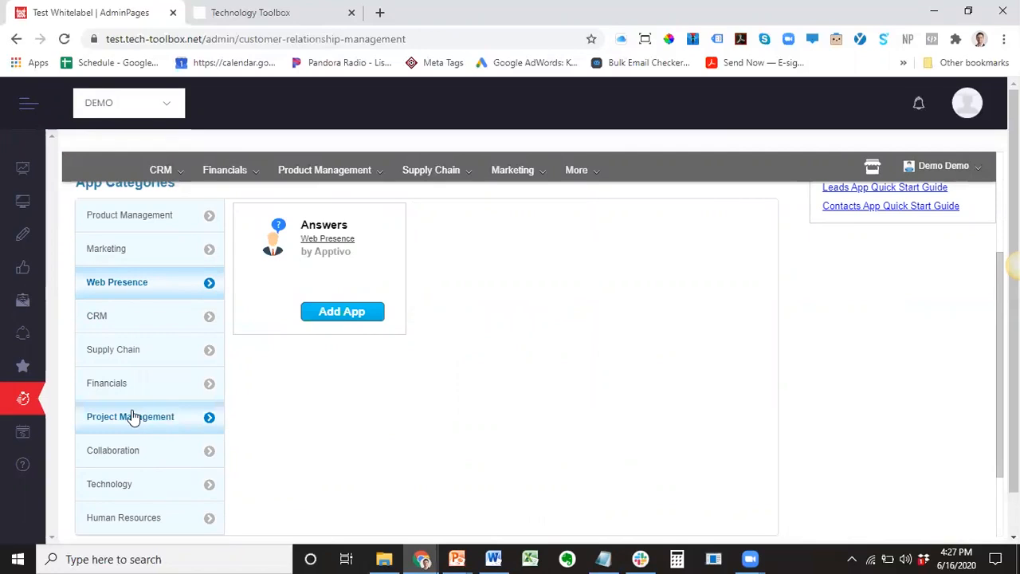
Step: Display the CRM category of the app store and look through its apps down to Territory Management and Competitors
left_click(130, 325)
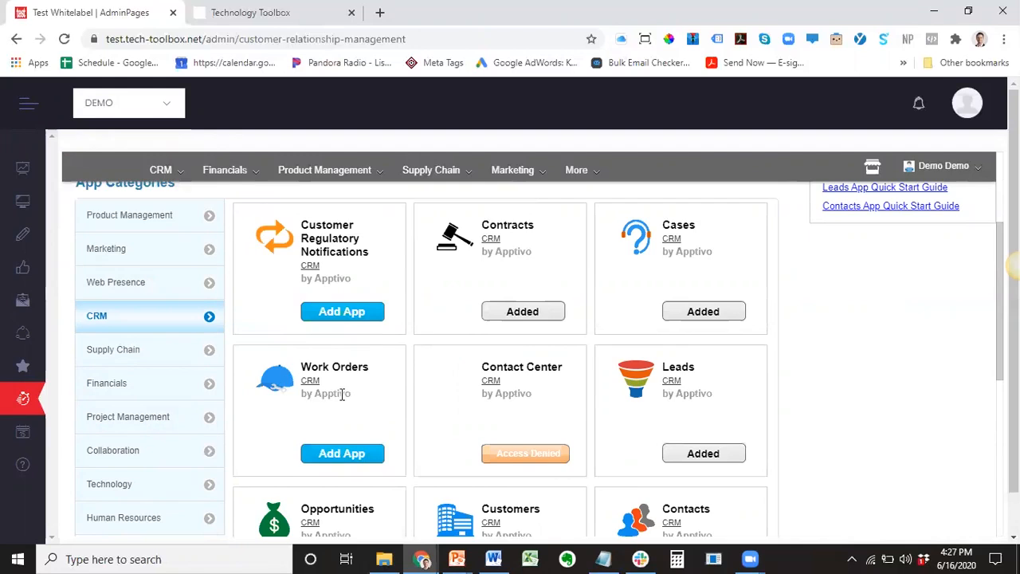
scroll(331, 406, "down", 1)
scroll(727, 426, "down", 2)
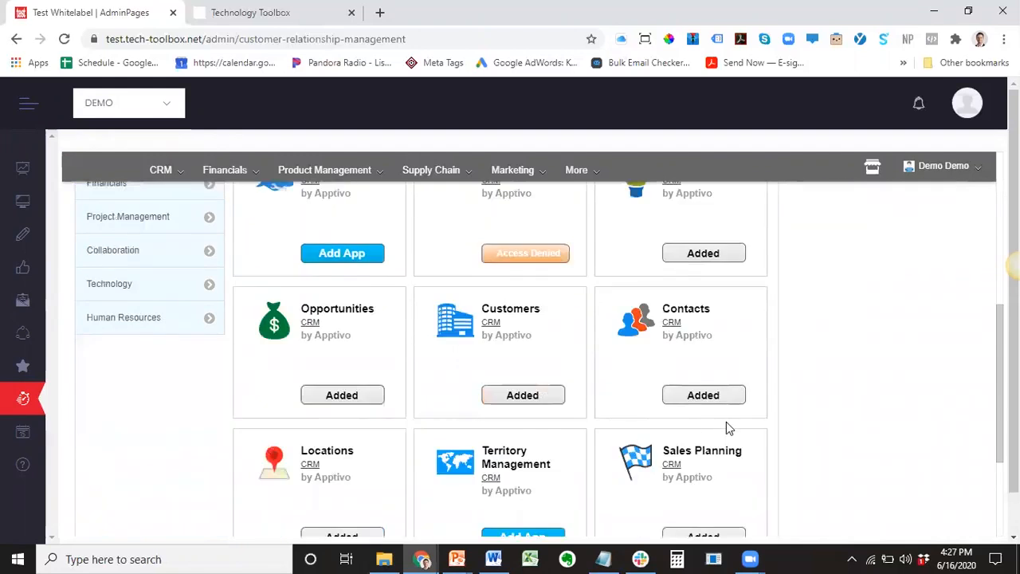
mouse_move(345, 365)
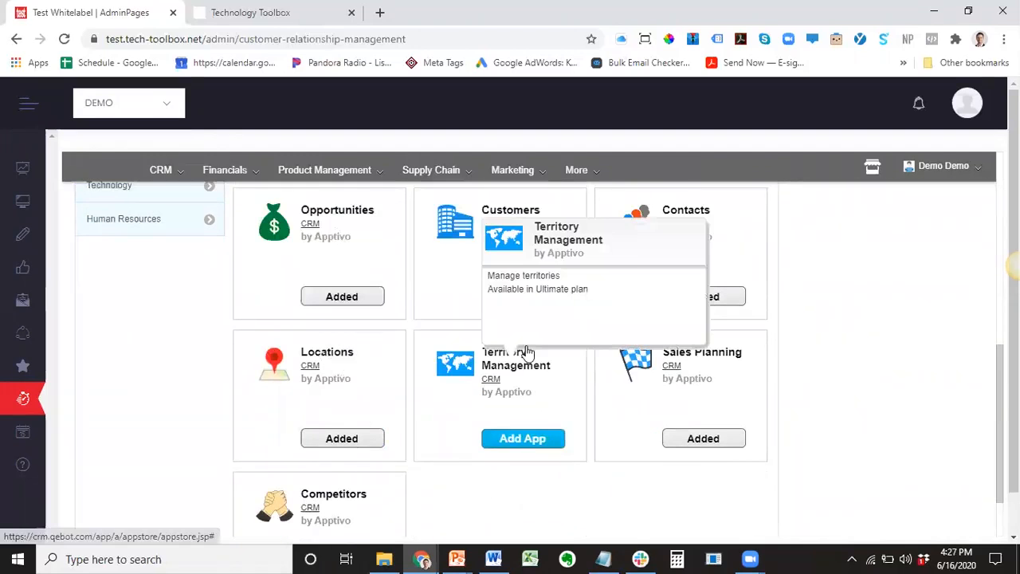
Step: Display the Supply Chain category and look through its apps, including the description of the Purchase Orders app
scroll(590, 386, "up", 4)
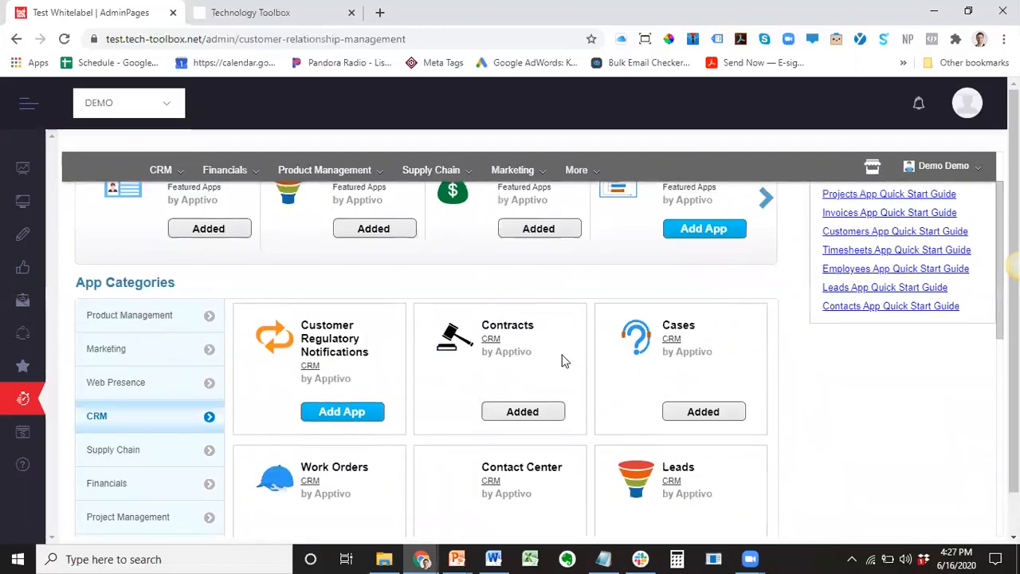
left_click(121, 449)
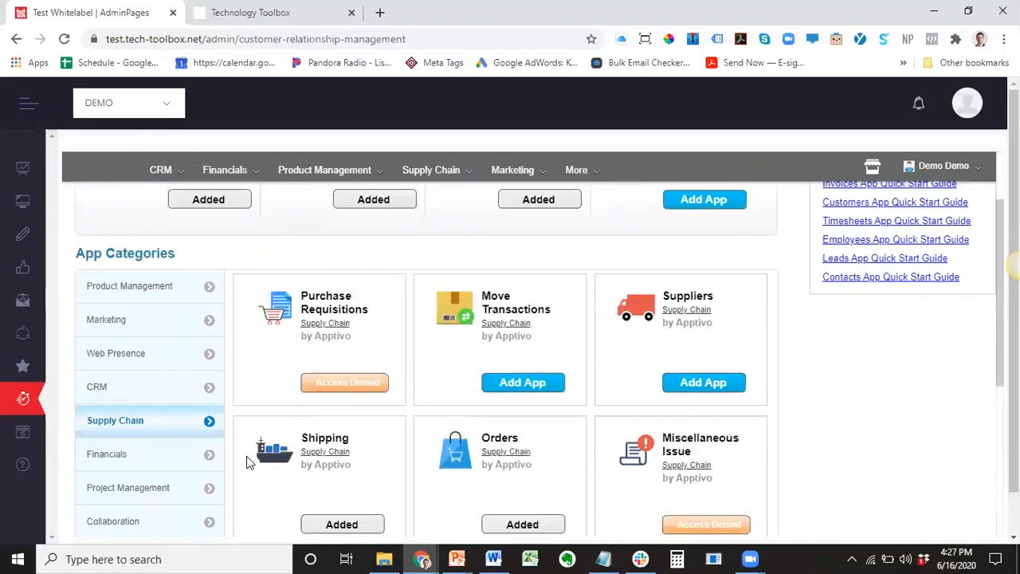
mouse_move(515, 303)
scroll(697, 335, "down", 1)
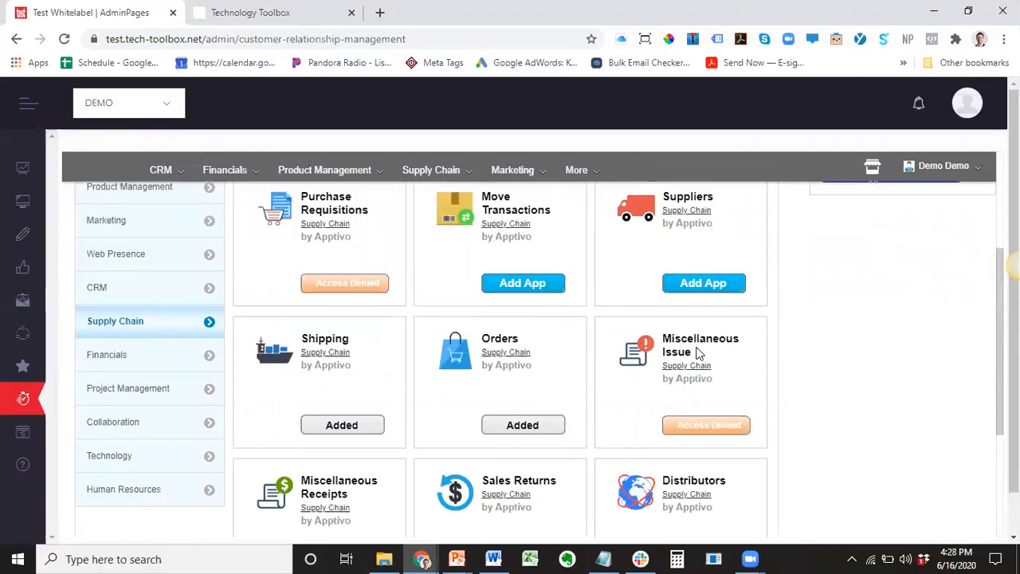
scroll(495, 359, "down", 1)
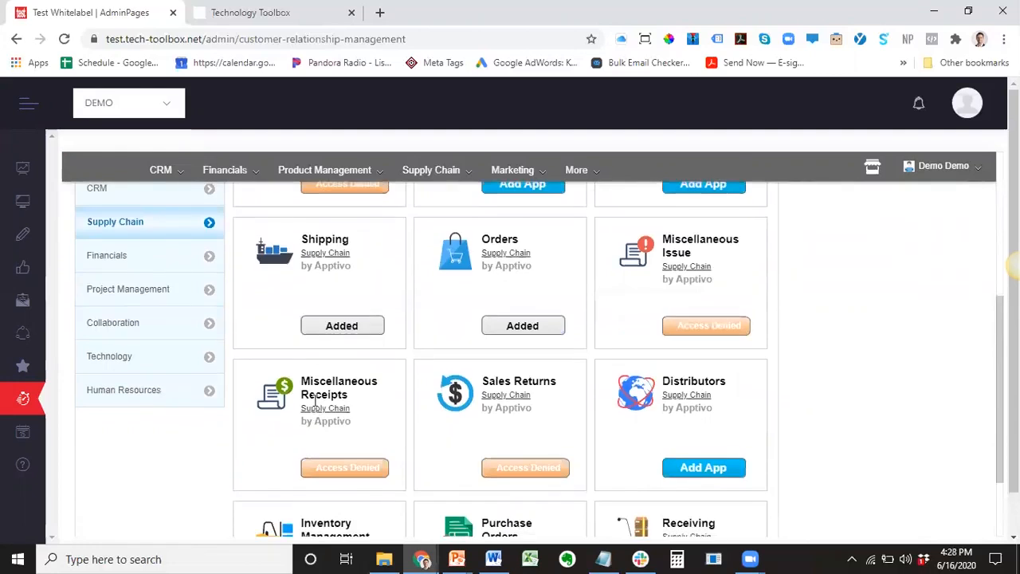
mouse_move(687, 389)
scroll(687, 389, "down", 1)
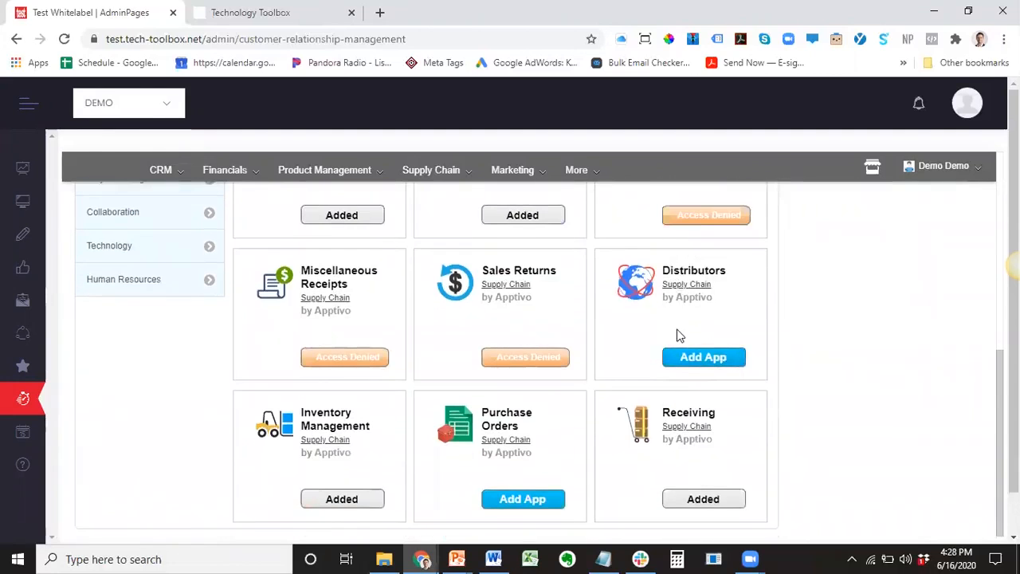
mouse_move(689, 420)
mouse_move(504, 429)
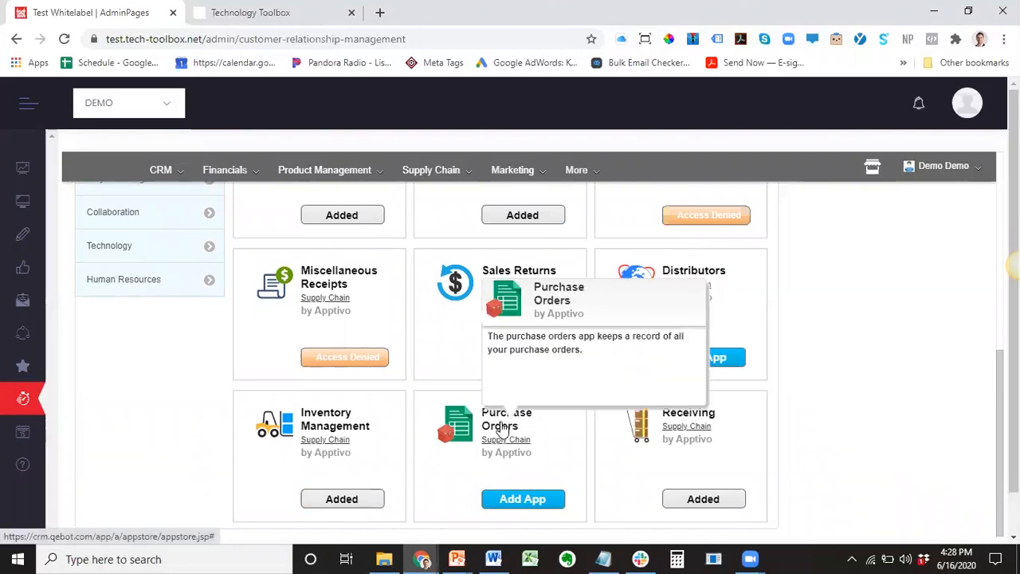
scroll(267, 438, "down", 1)
scroll(268, 433, "up", 3)
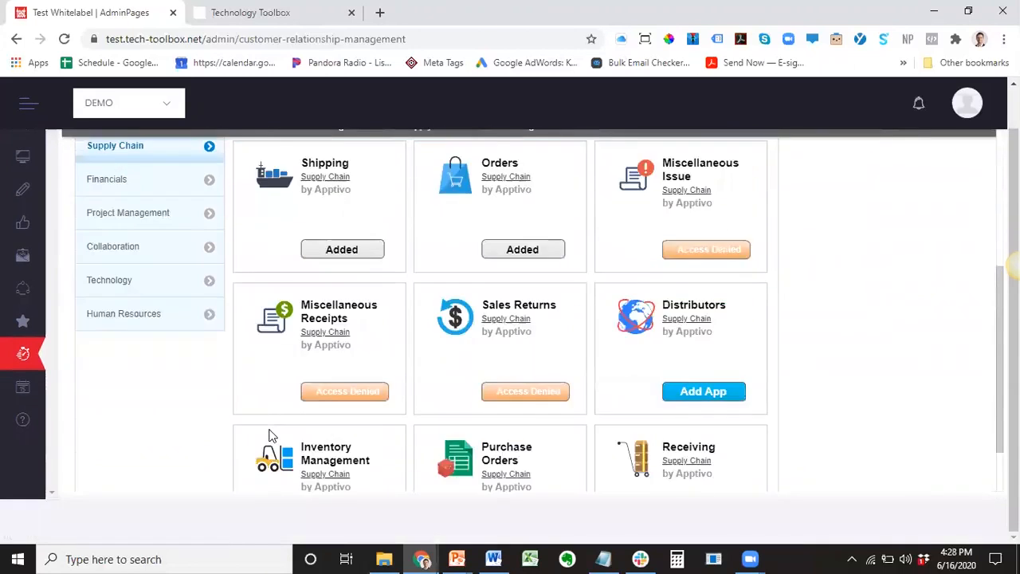
Step: Display the Financials category and look through its apps, including the description of the Supplier Invoices app
scroll(269, 436, "down", 3)
scroll(220, 312, "up", 4)
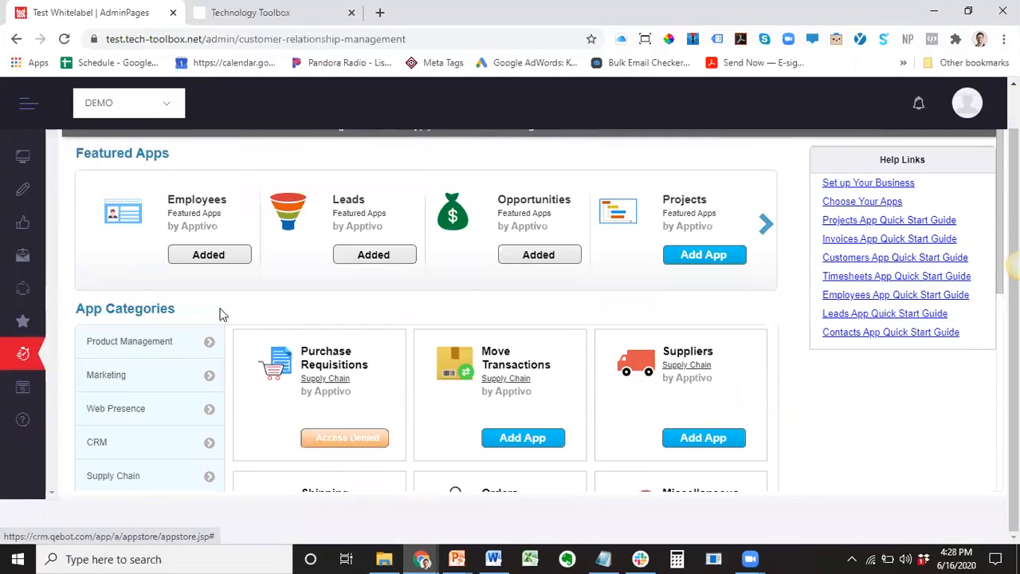
mouse_move(306, 355)
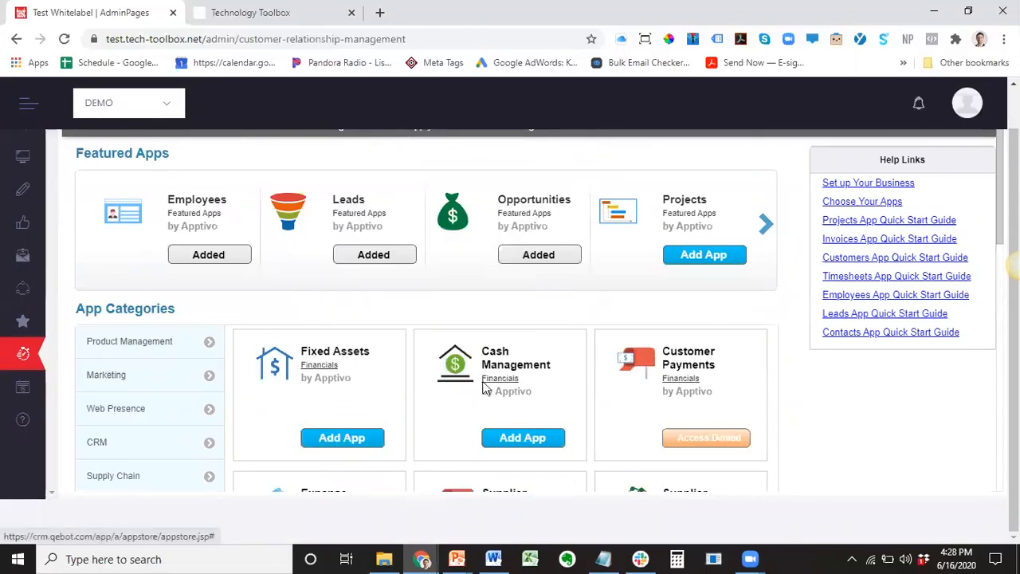
scroll(718, 376, "down", 1)
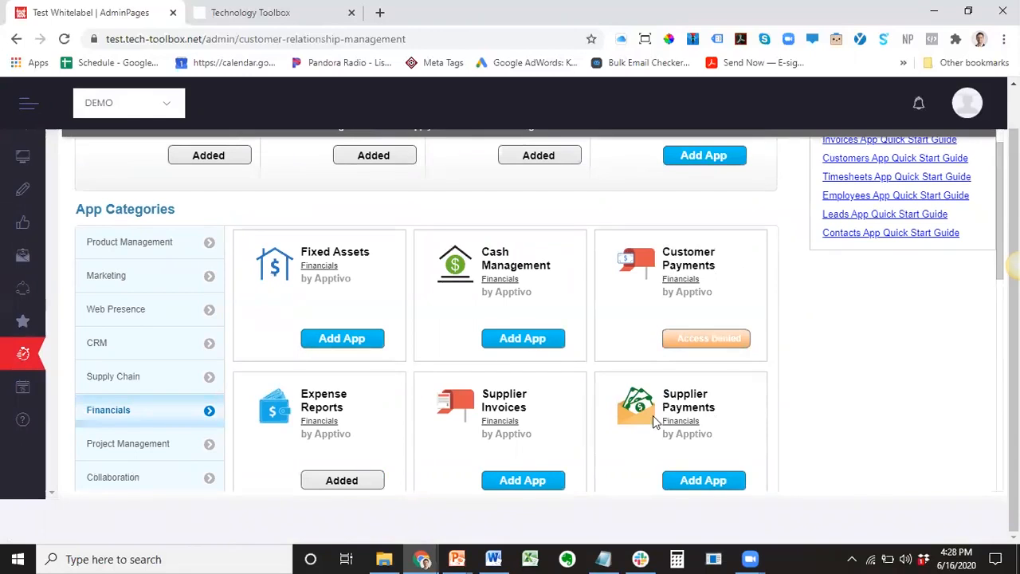
mouse_move(518, 408)
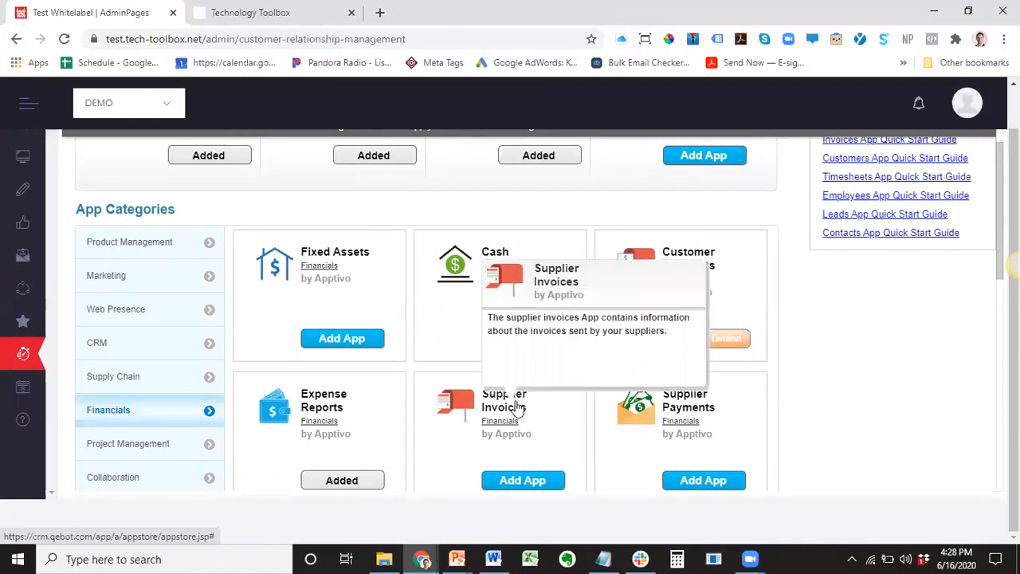
scroll(239, 410, "down", 2)
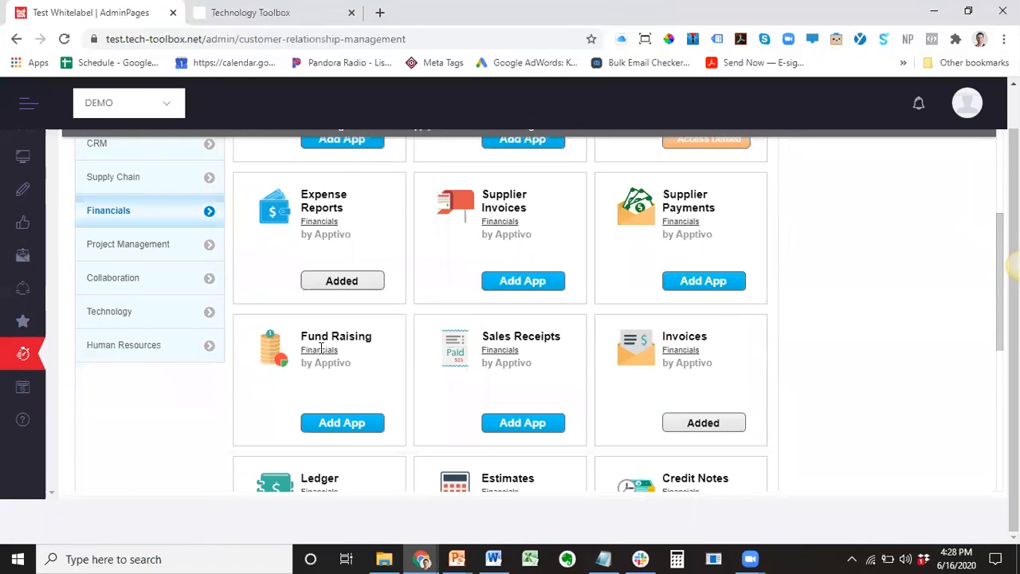
scroll(638, 414, "down", 1)
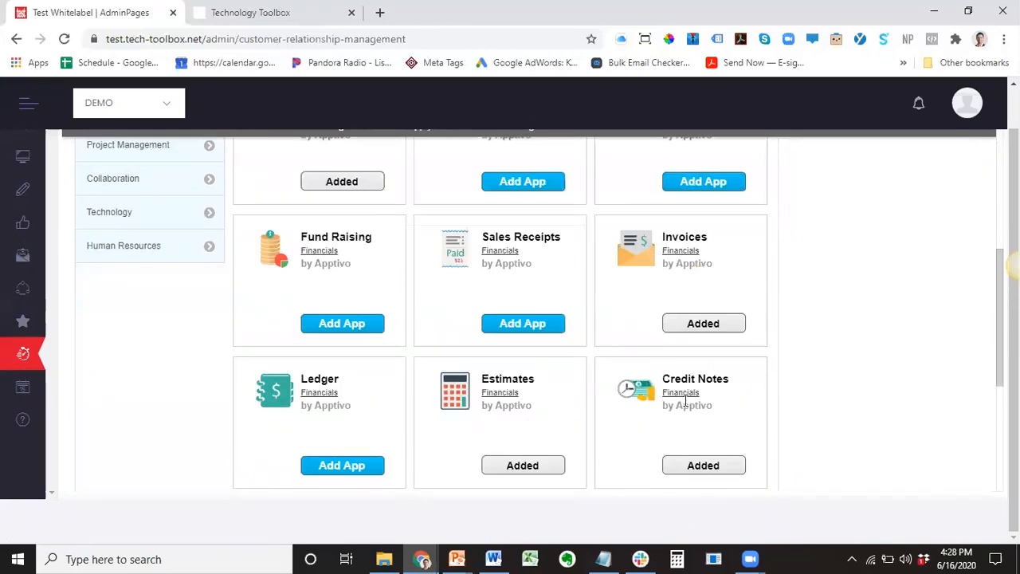
Step: Display the Project Management category and look over its apps
scroll(54, 422, "up", 1)
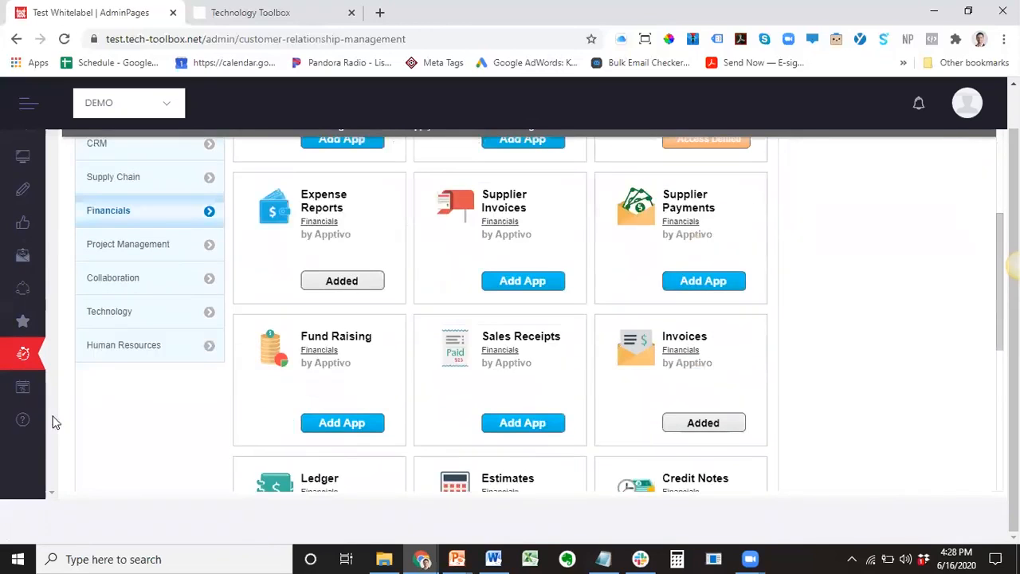
left_click(150, 248)
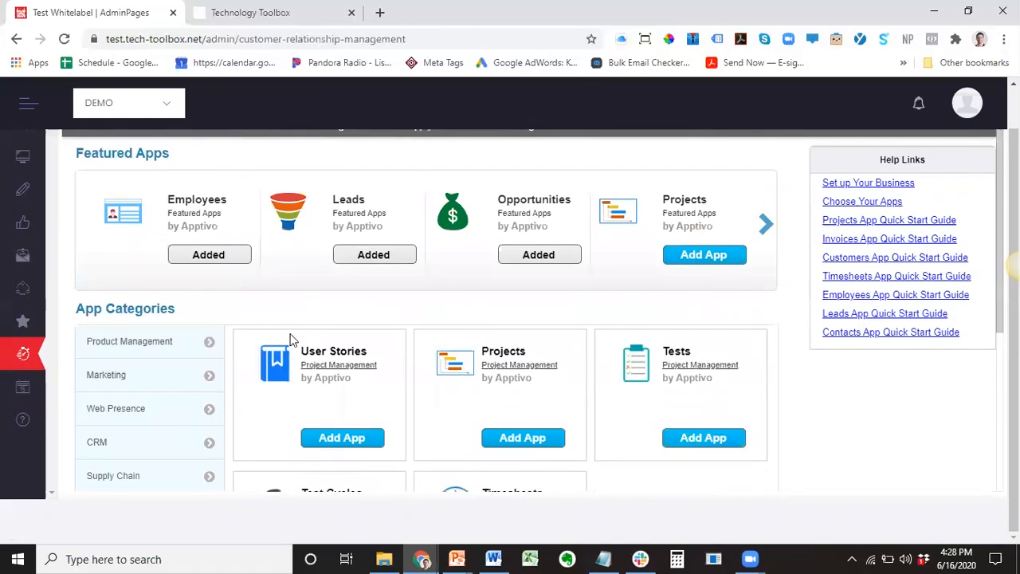
scroll(291, 339, "down", 1)
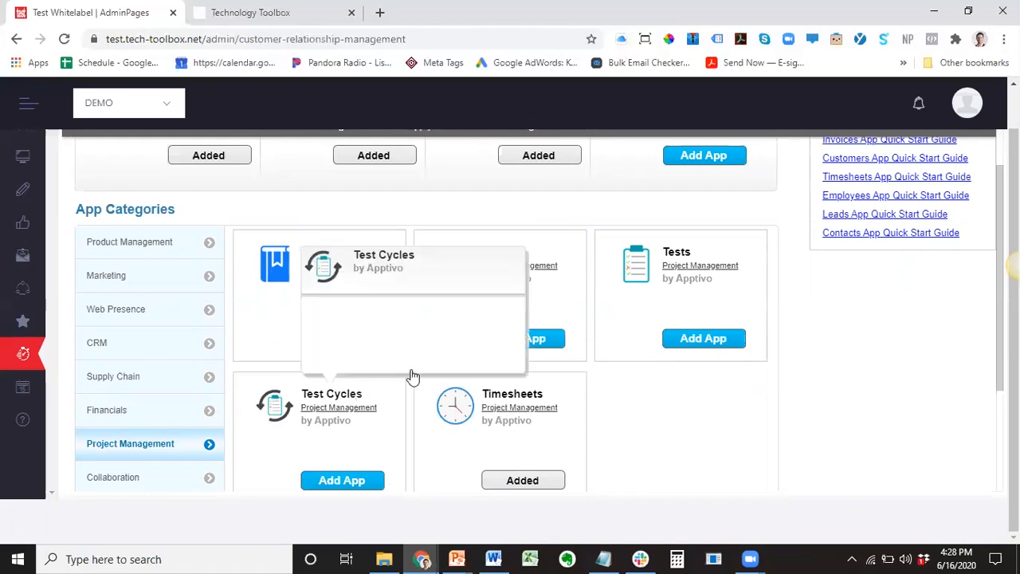
Step: Display the Technology category of the app store and look over its apps
scroll(583, 434, "down", 2)
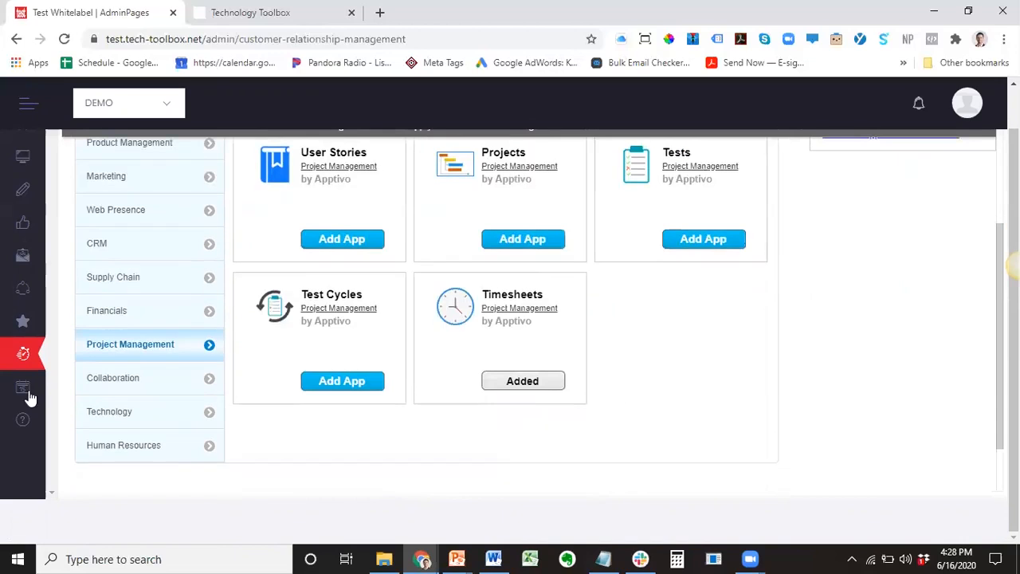
left_click(137, 410)
scroll(359, 360, "up", 2)
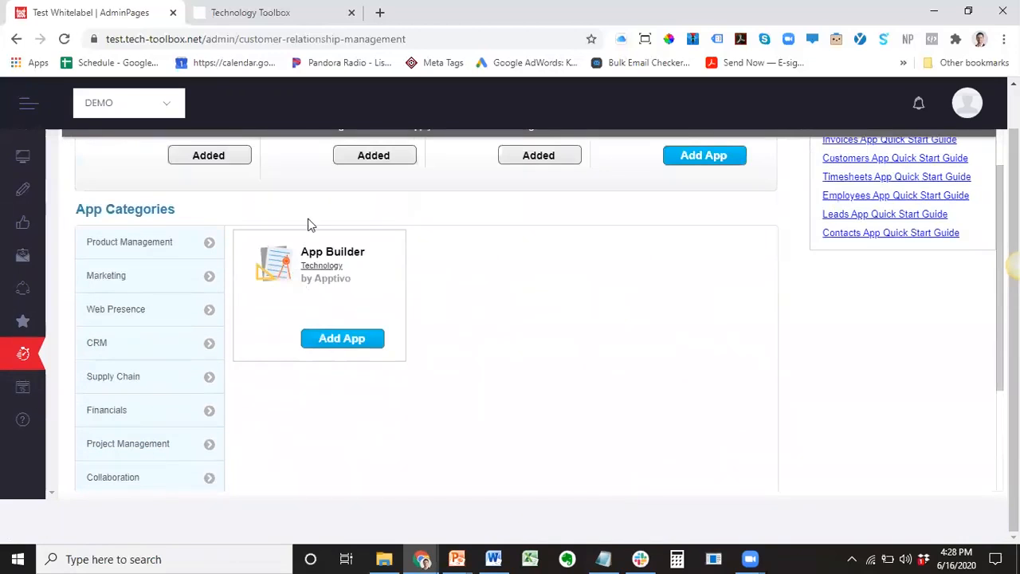
Step: Display the Human Resources category, look through its apps and return to the top of the app store
scroll(394, 381, "down", 1)
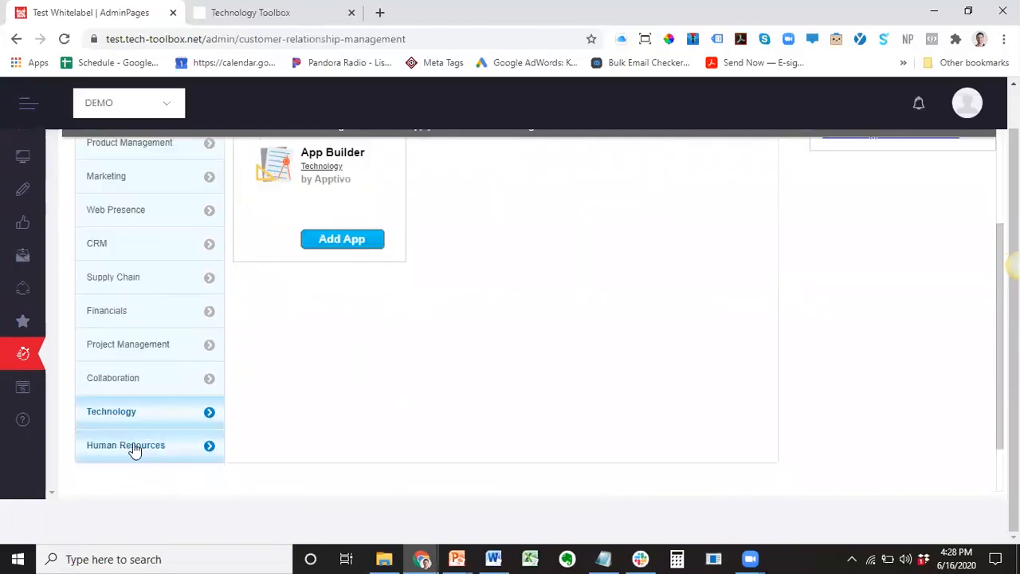
left_click(132, 447)
scroll(448, 412, "up", 2)
scroll(448, 411, "down", 2)
scroll(286, 293, "up", 1)
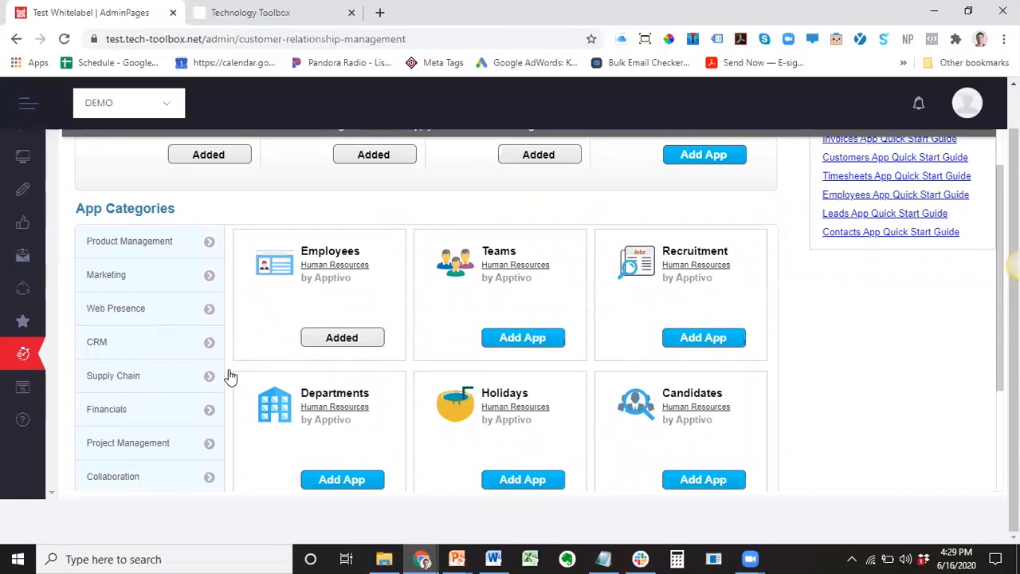
scroll(369, 438, "down", 1)
scroll(375, 440, "up", 3)
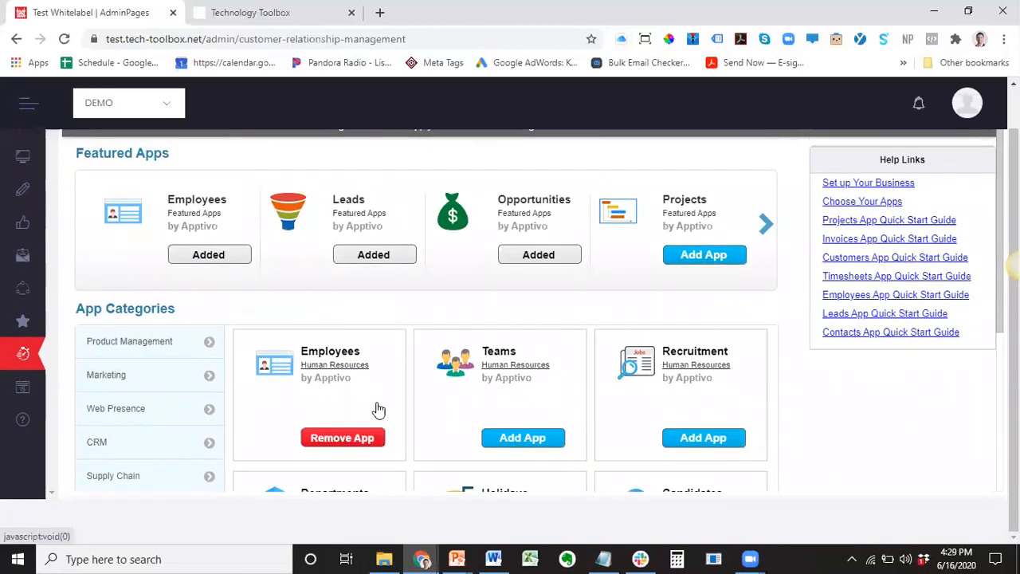
scroll(474, 321, "up", 1)
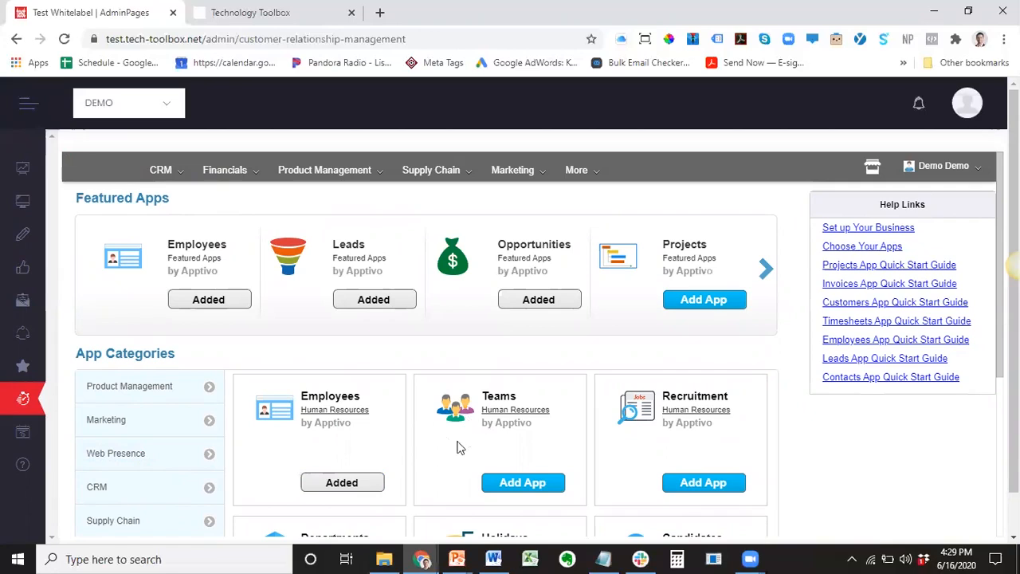
Step: Review which added apps are grouped under CRM, Financials, Product Management and Supply Chain
left_click(160, 173)
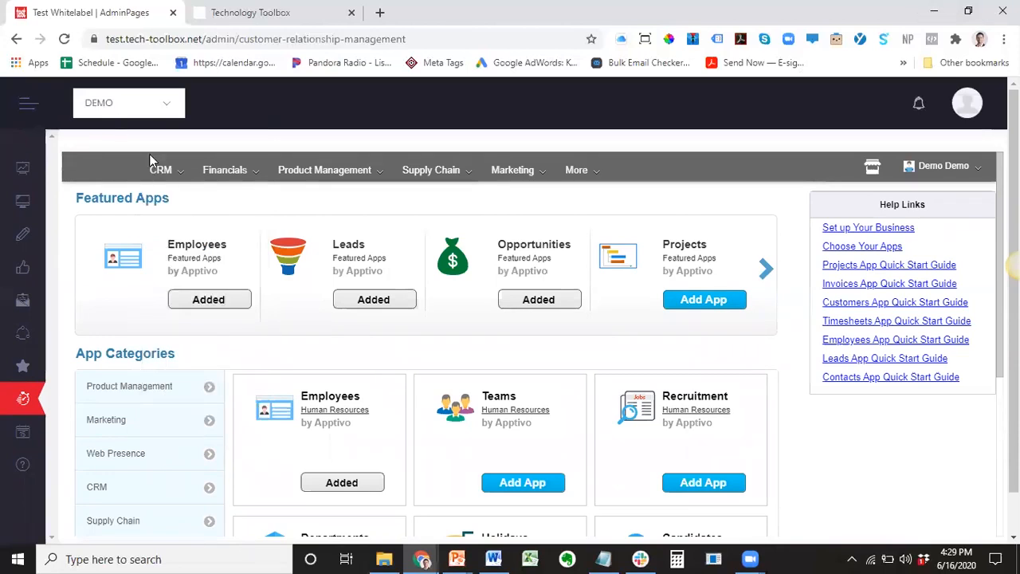
mouse_move(233, 170)
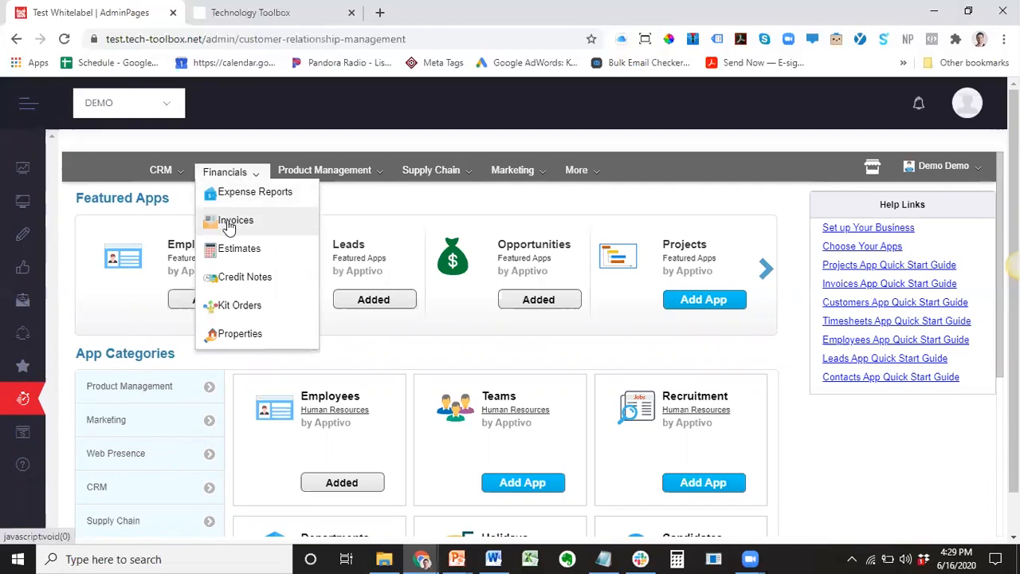
mouse_move(319, 172)
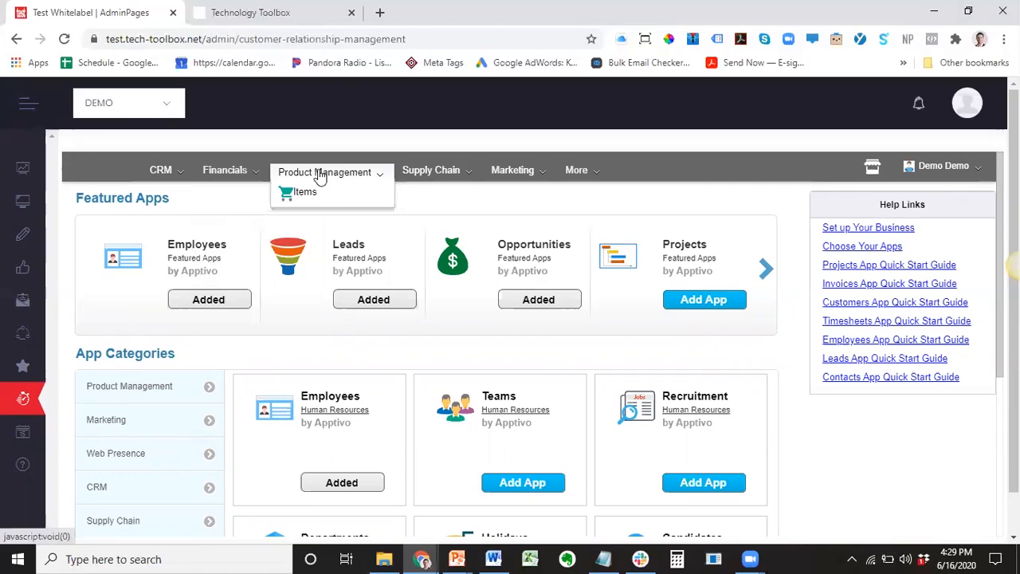
mouse_move(428, 175)
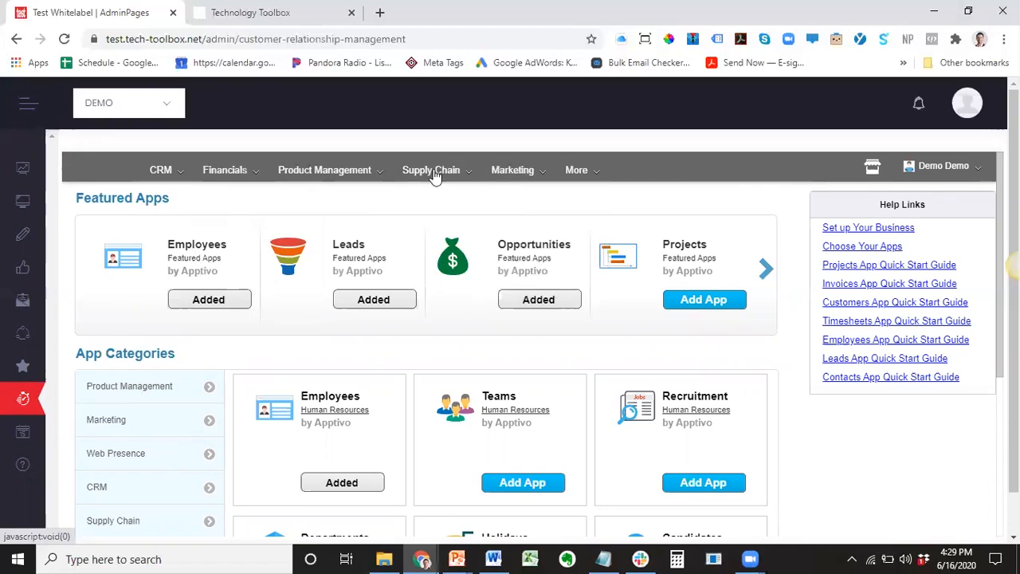
mouse_move(162, 171)
Step: Return to the CRM home page and open the account's preferences
left_click(120, 170)
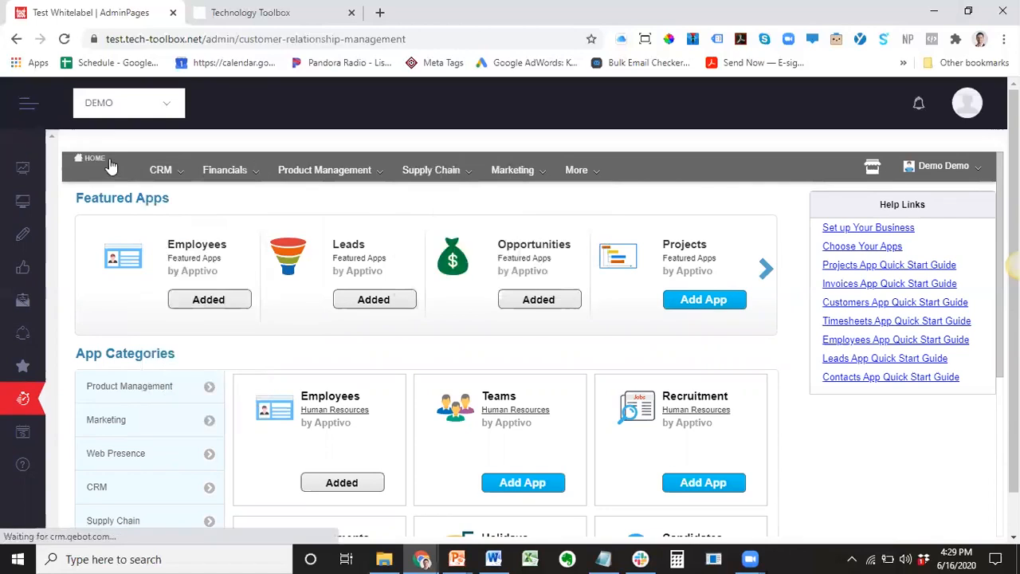
left_click(949, 173)
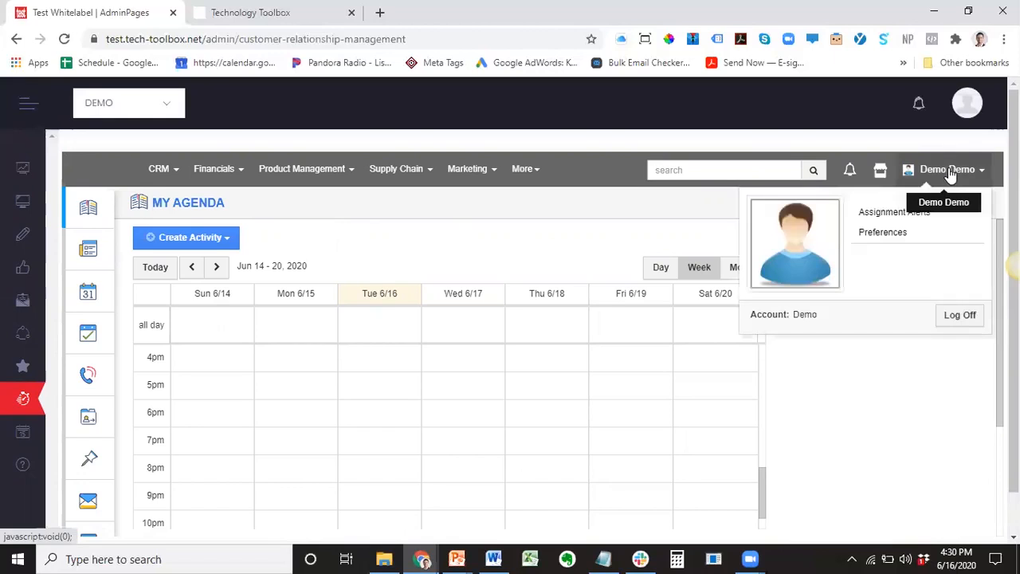
left_click(877, 232)
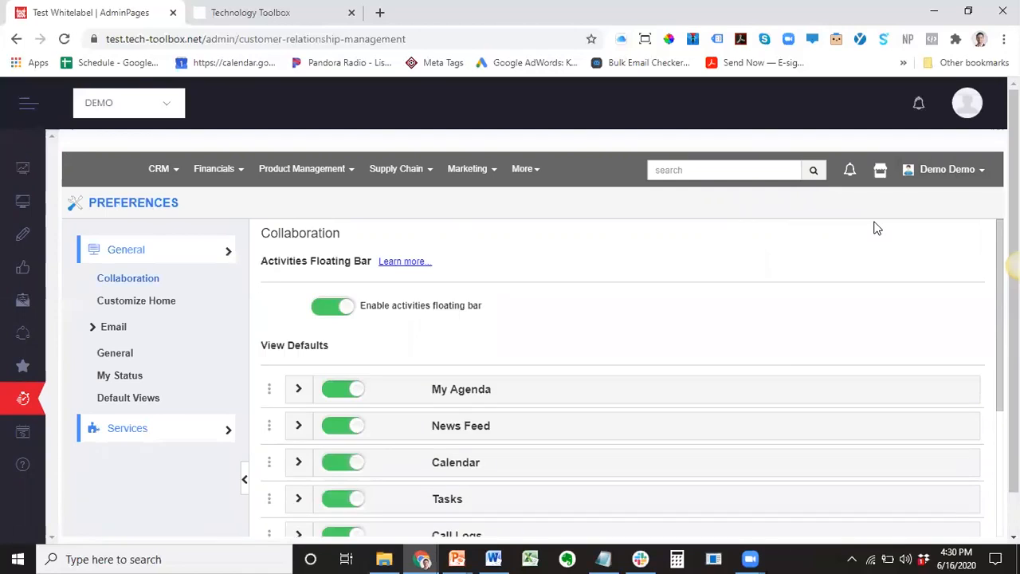
Step: Open the form for adding an IMAP email account and look through its forwarding and mail server settings
left_click(94, 330)
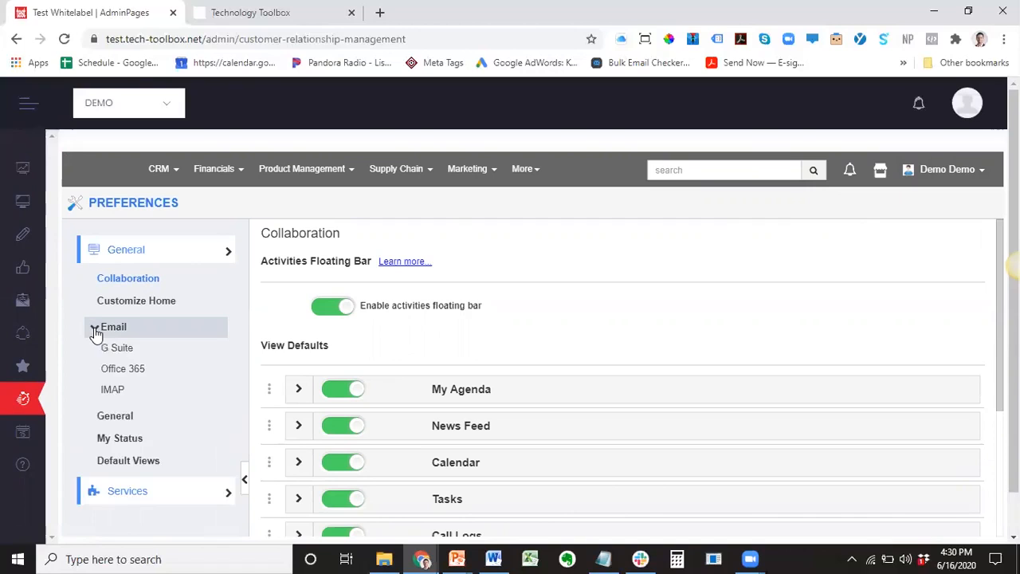
left_click(118, 393)
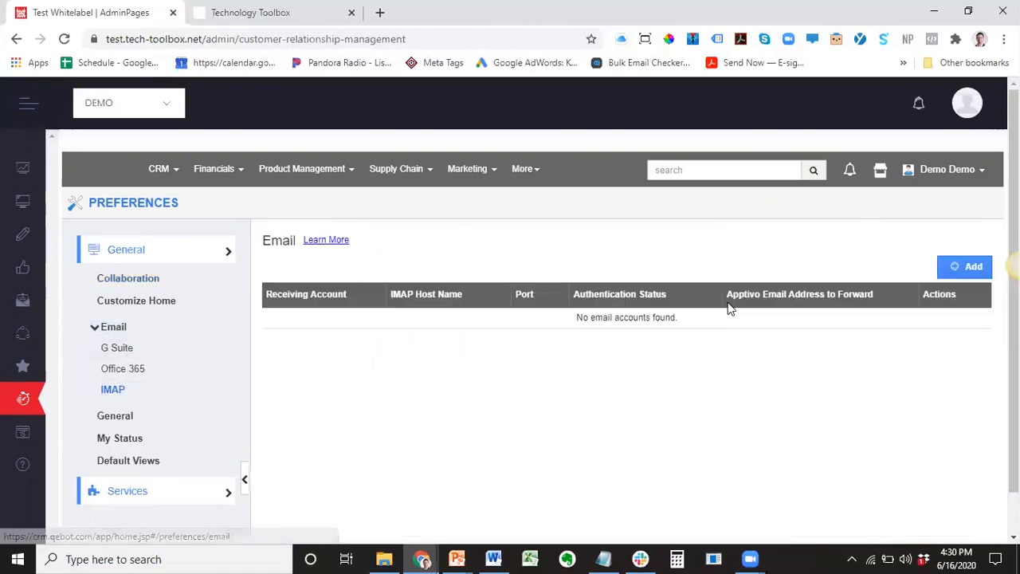
left_click(971, 270)
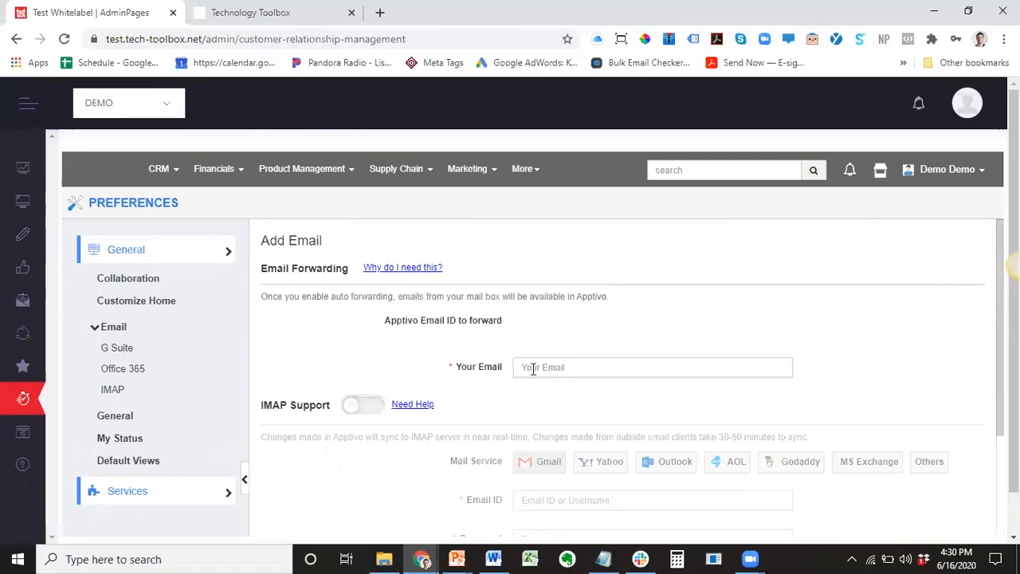
scroll(527, 403, "down", 2)
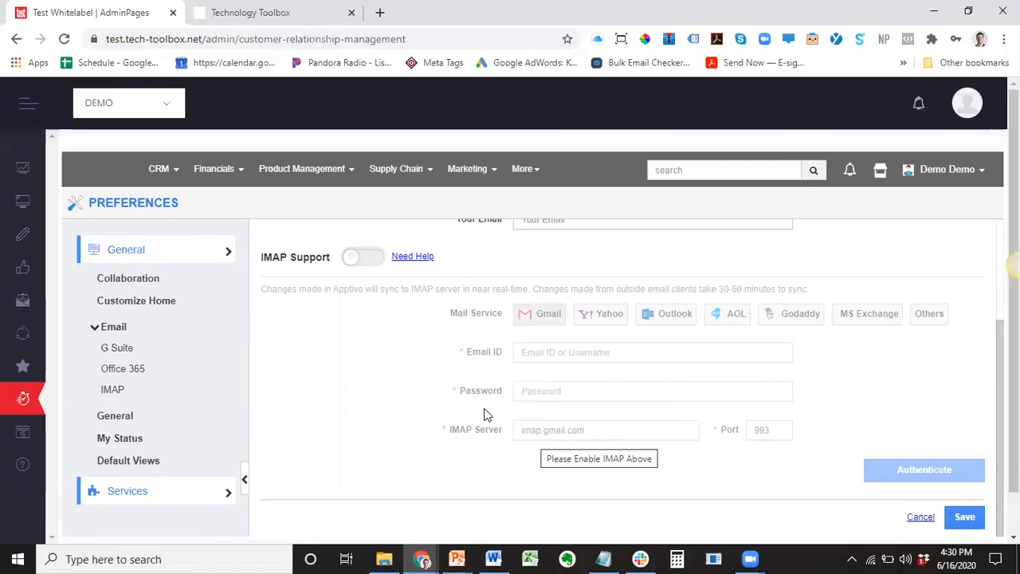
scroll(487, 415, "up", 2)
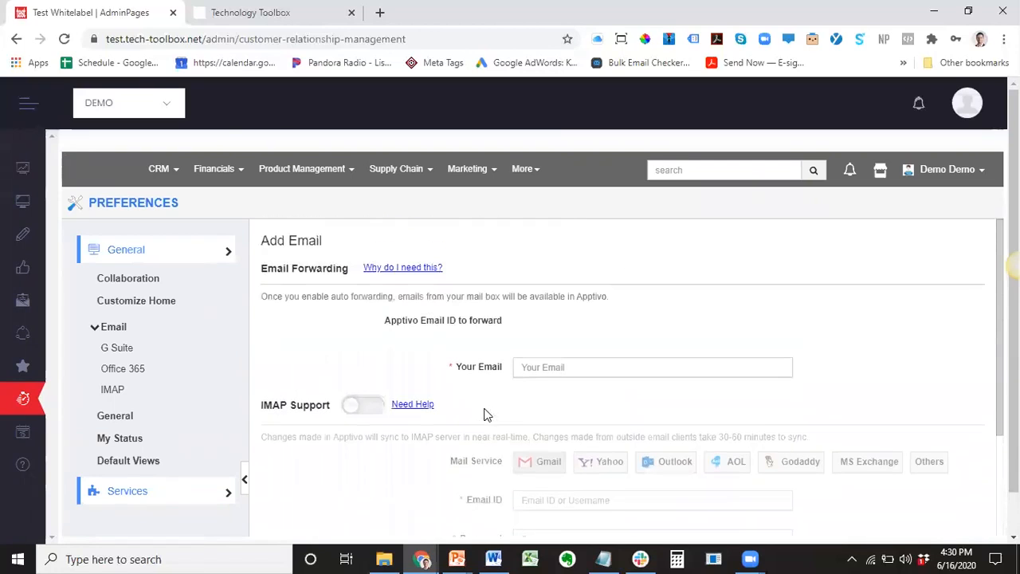
Step: Open the Leads app and move the first lead card in the New stage to the Assigned stage
left_click(161, 172)
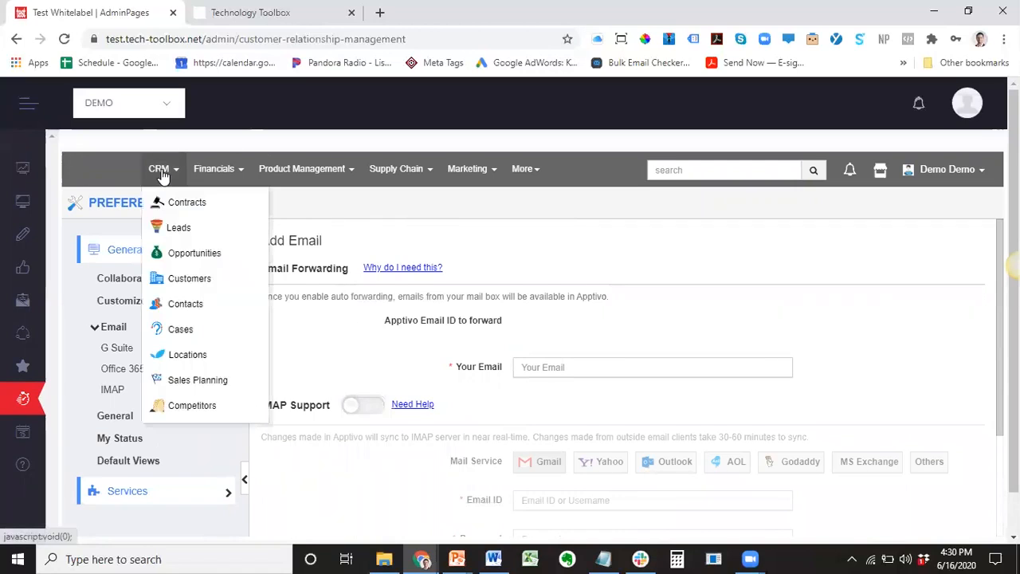
left_click(179, 230)
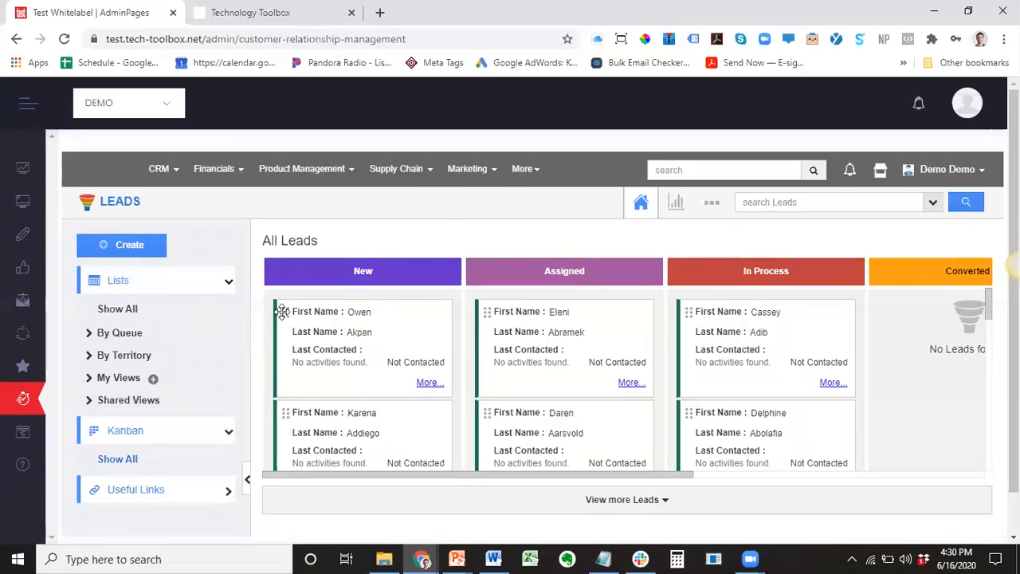
left_click_drag(283, 311, 503, 305)
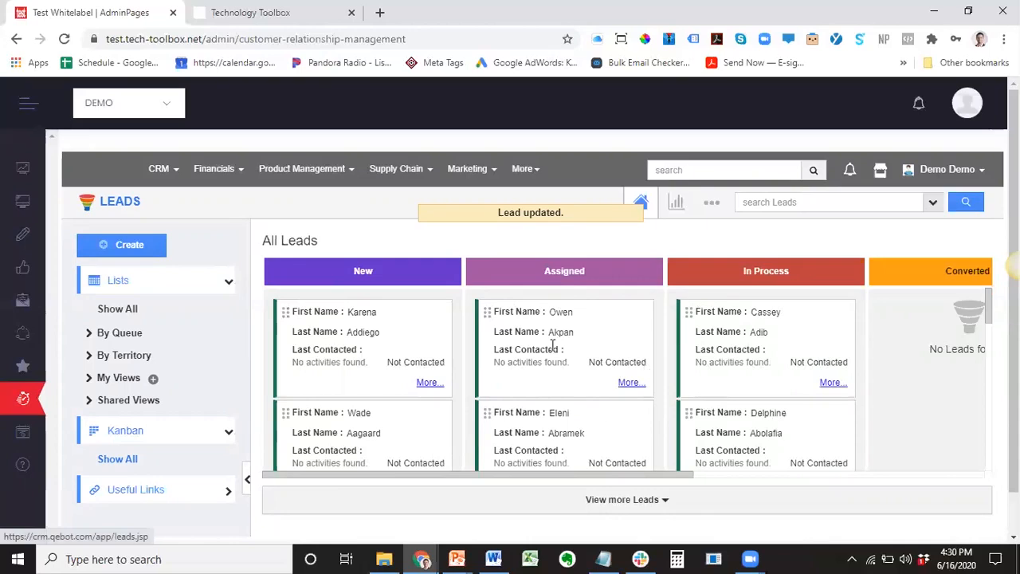
Step: Look over the additional Leads options, including Settings, Notifications, Import, Export and Trash, and close them
left_click(714, 205)
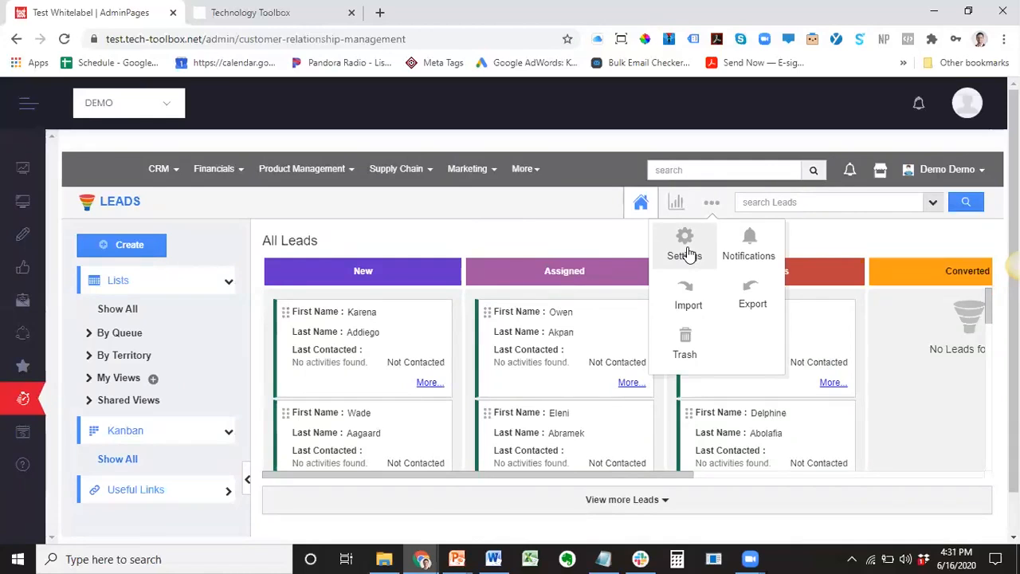
left_click(469, 231)
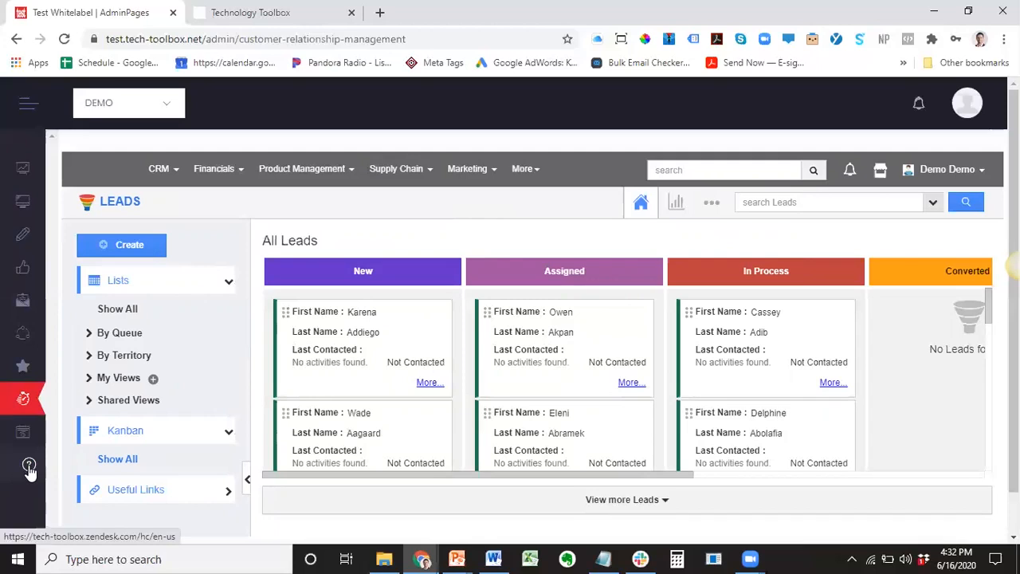
Step: Switch to the Technology Toolbox help center and look over its help categories, including CRM
left_click(257, 12)
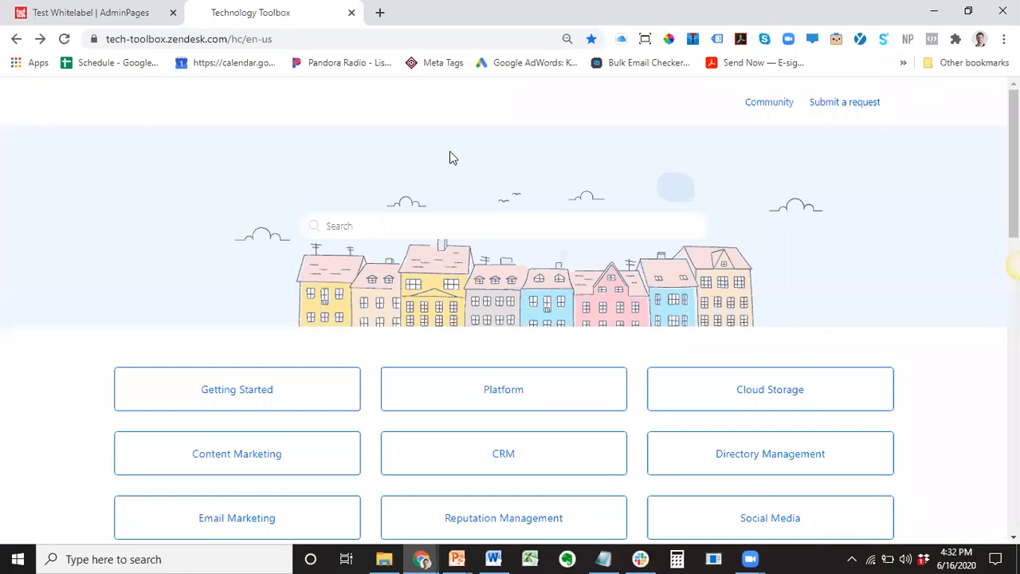
scroll(513, 187, "down", 1)
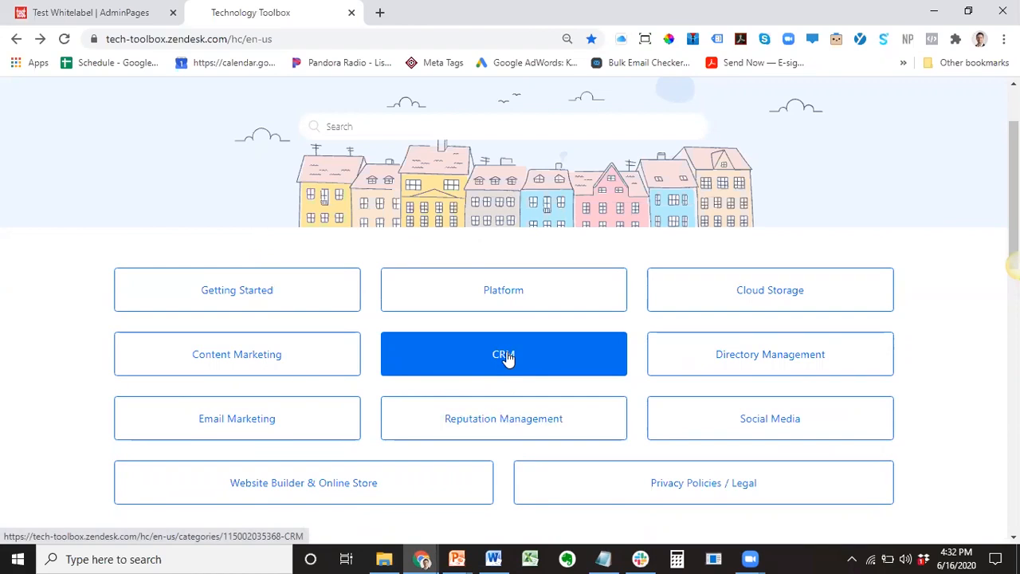
scroll(506, 358, "up", 1)
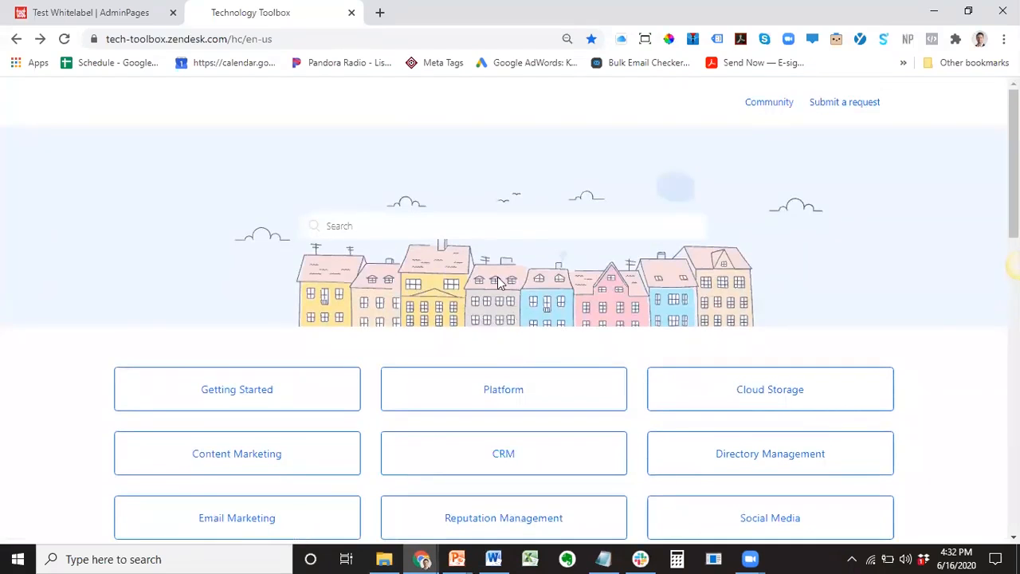